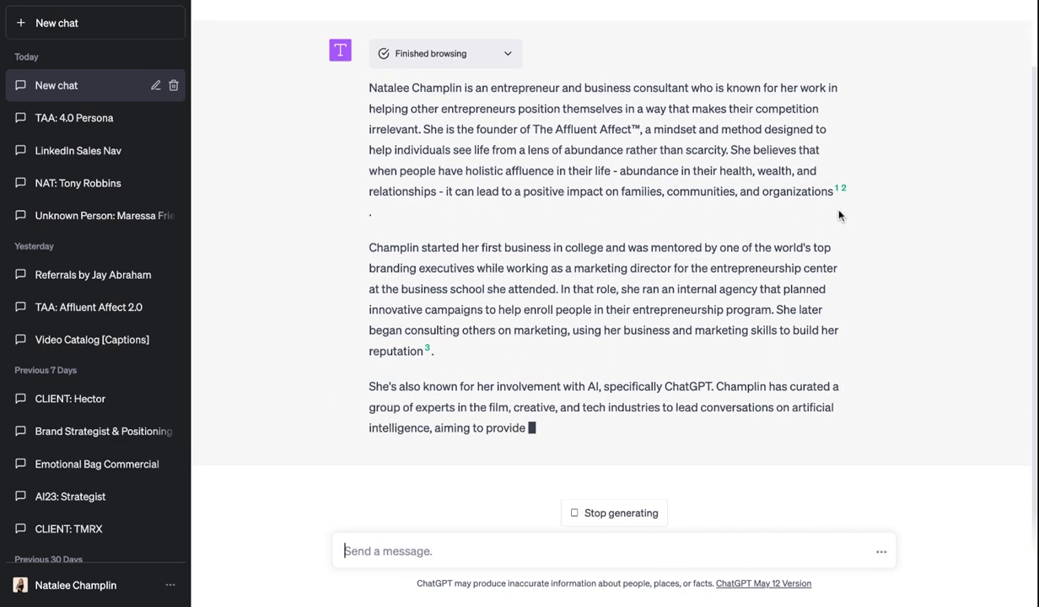
Step: Ask what the top reasons are for hiring the consultant described in the response
{"action": "mouse_move", "coordinate": [839, 173]}
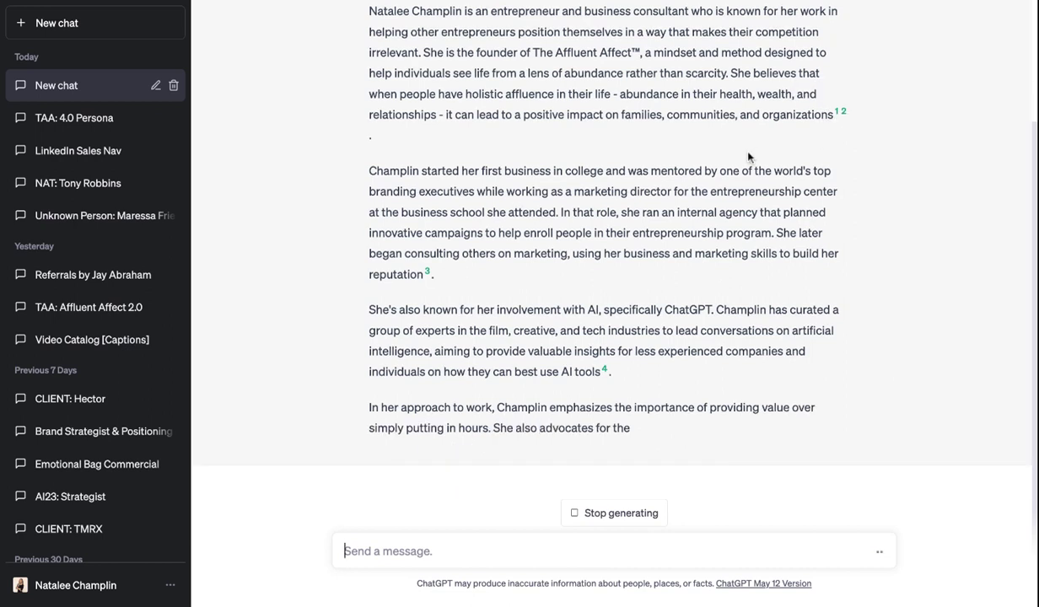
{"action": "scroll", "coordinate": [747, 156], "scroll_direction": "up", "scroll_amount": 1}
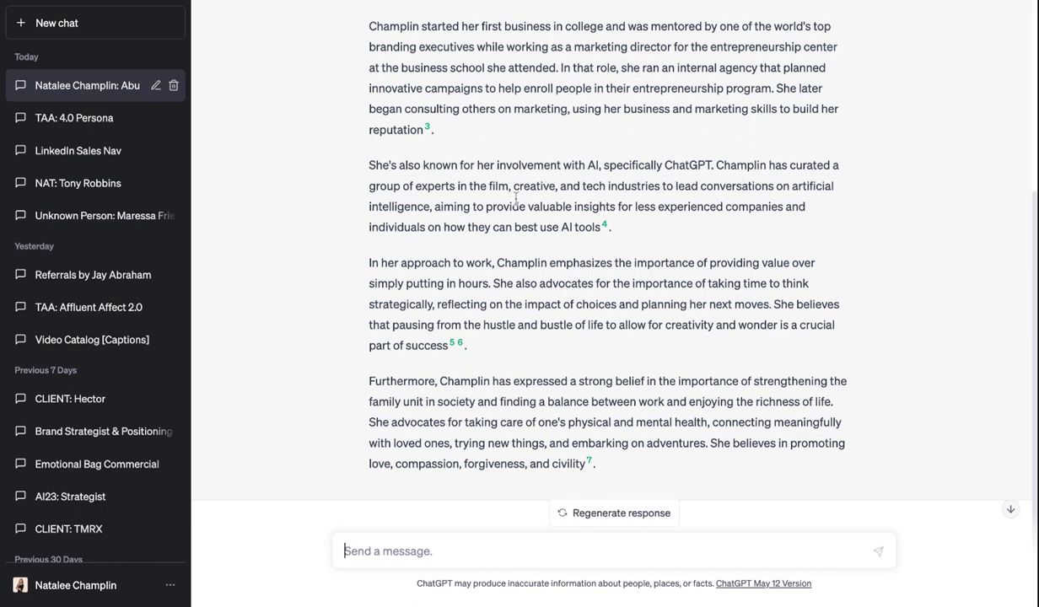
{"action": "mouse_move", "coordinate": [609, 229]}
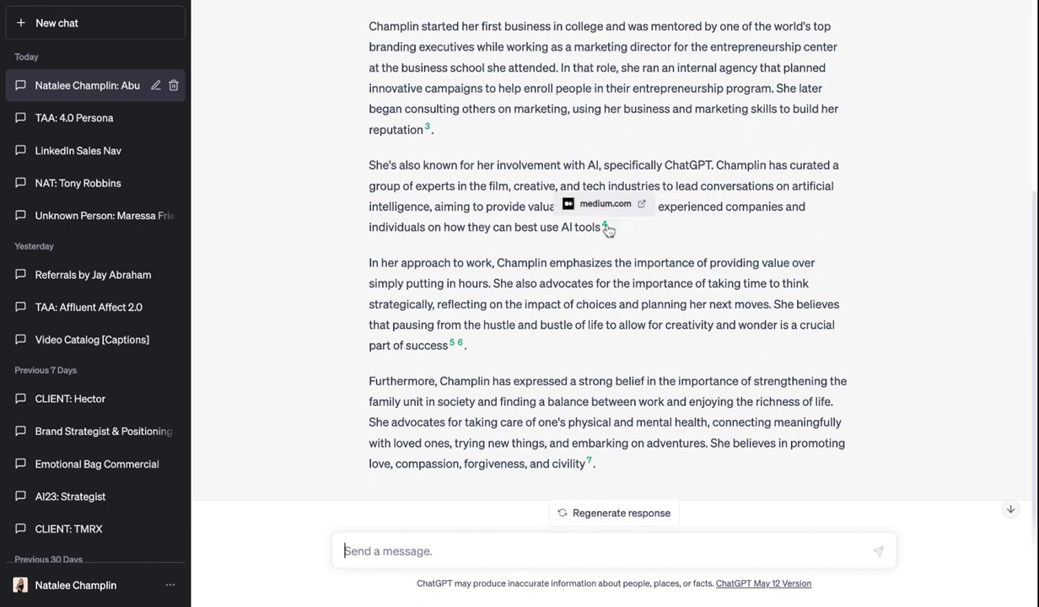
{"action": "scroll", "coordinate": [392, 231], "scroll_direction": "down", "scroll_amount": 1}
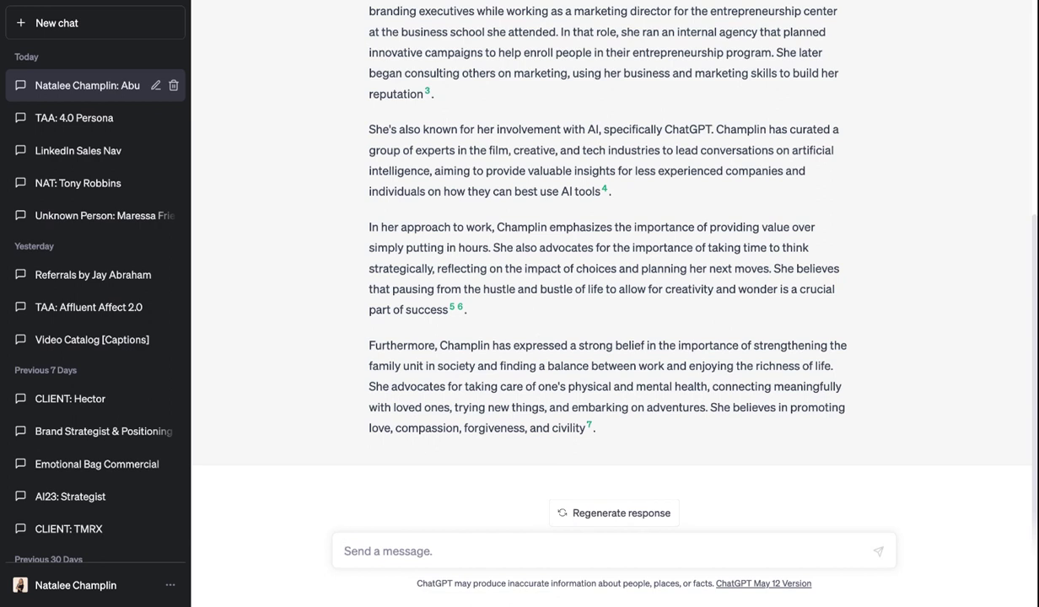
{"action": "type", "text": "What are the top reasons why I should hire Natalee?"}
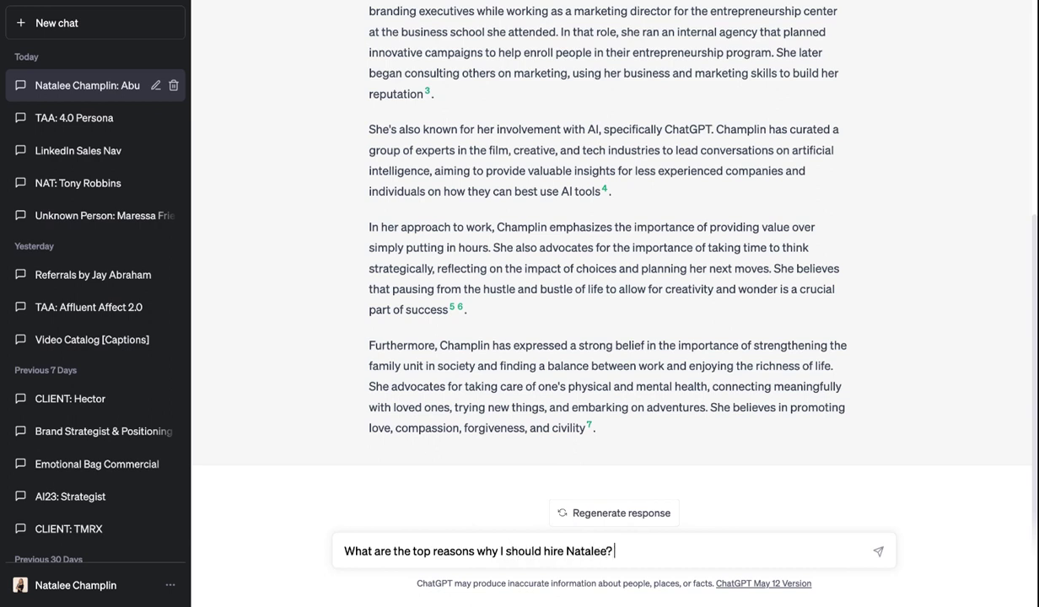
{"action": "key", "text": "Return"}
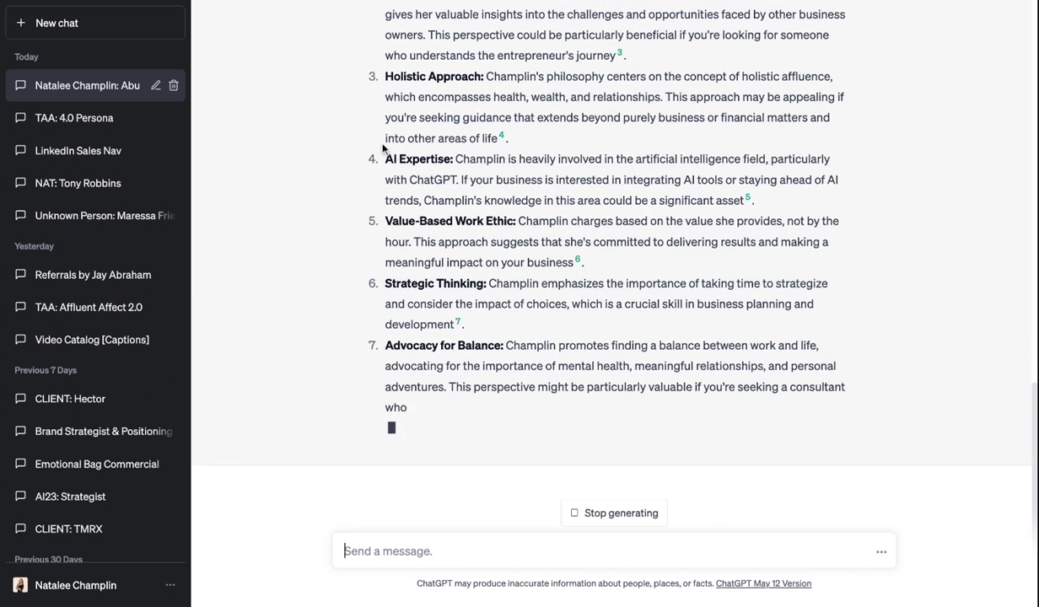
Step: Review the hiring reasons, highlighting text in the Value-Based Work Ethic and Advocacy for Balance points
{"action": "scroll", "coordinate": [438, 144], "scroll_direction": "up", "scroll_amount": 1}
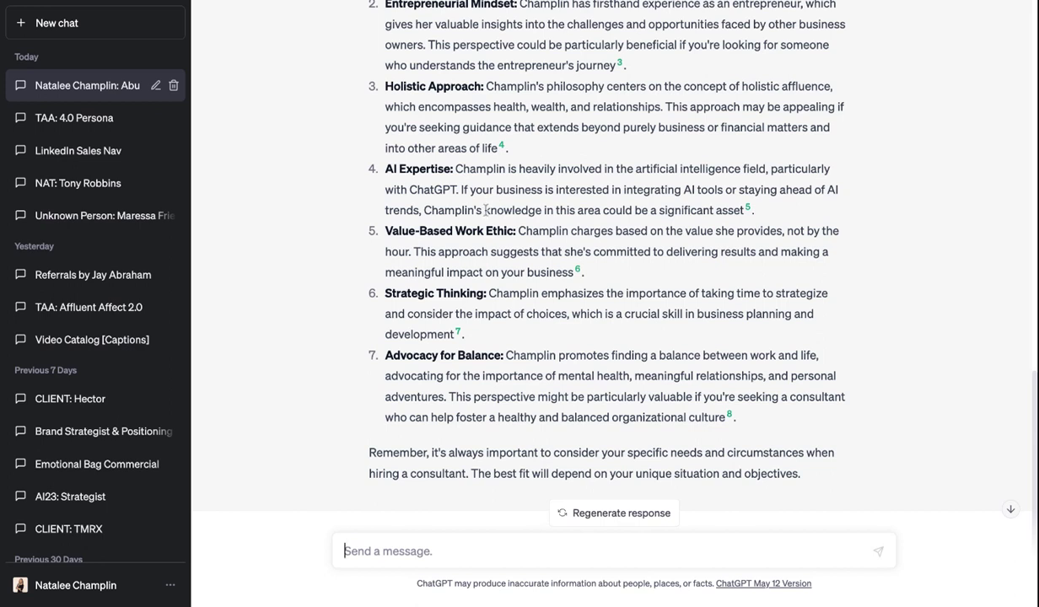
{"action": "left_click_drag", "start_coordinate": [470, 255], "coordinate": [584, 272]}
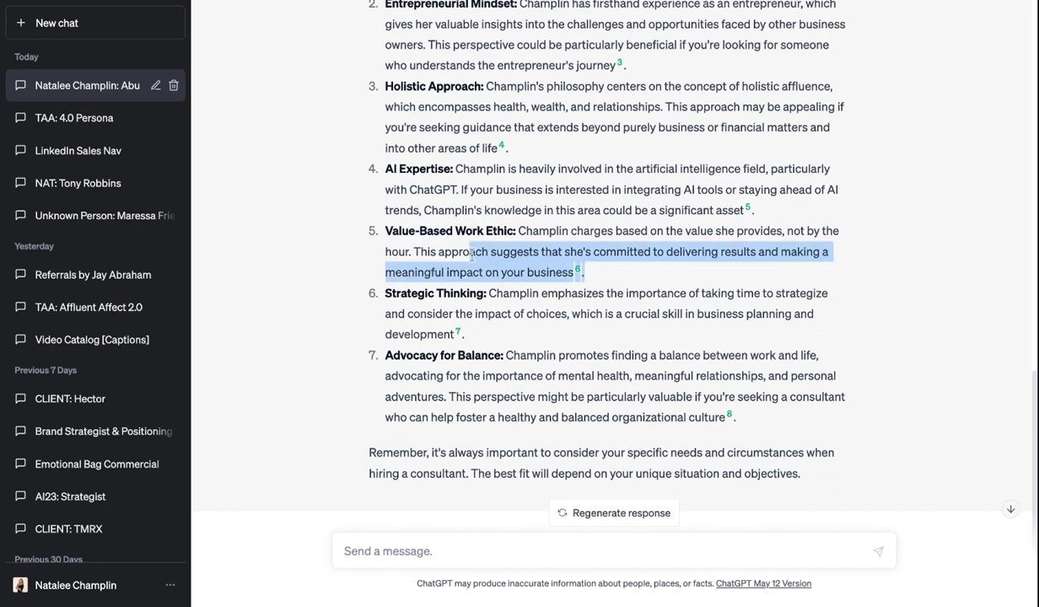
{"action": "left_click_drag", "start_coordinate": [492, 292], "coordinate": [643, 415]}
{"action": "scroll", "coordinate": [508, 352], "scroll_direction": "down", "scroll_amount": 1}
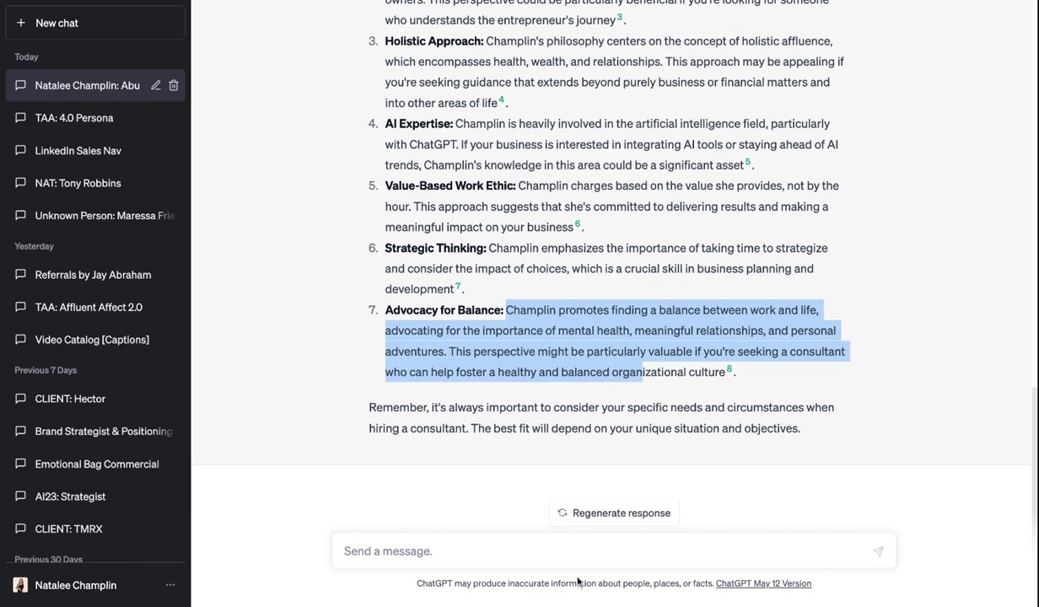
Step: Begin a follow-up message with "Since you can now browse the internet, tell me some of the ways that you can help me"
{"action": "left_click", "coordinate": [403, 553]}
{"action": "type", "text": "Since you can now brose"}
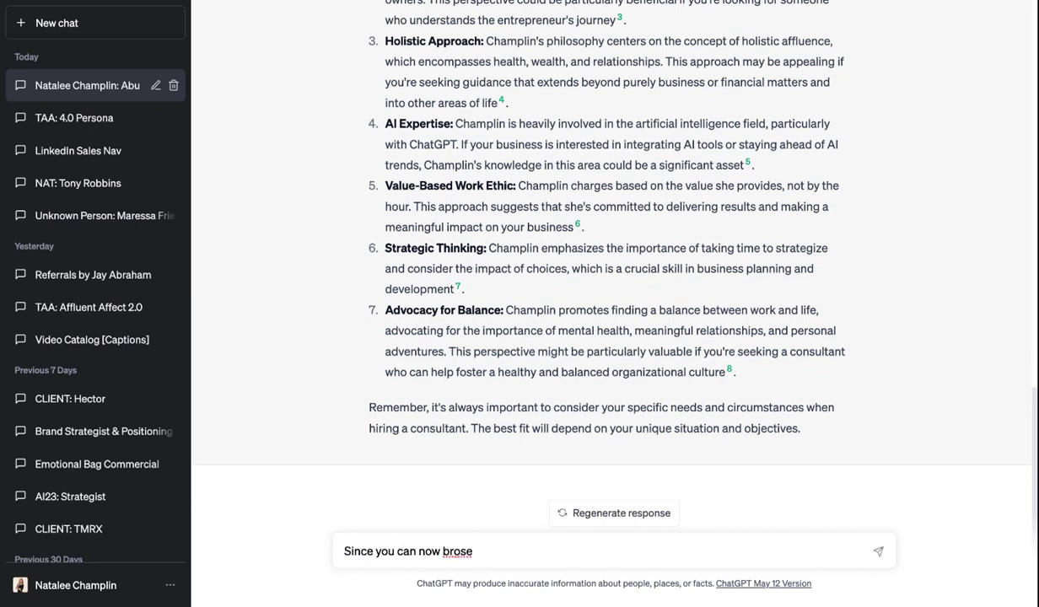
{"action": "type", "text": " these the inter"}
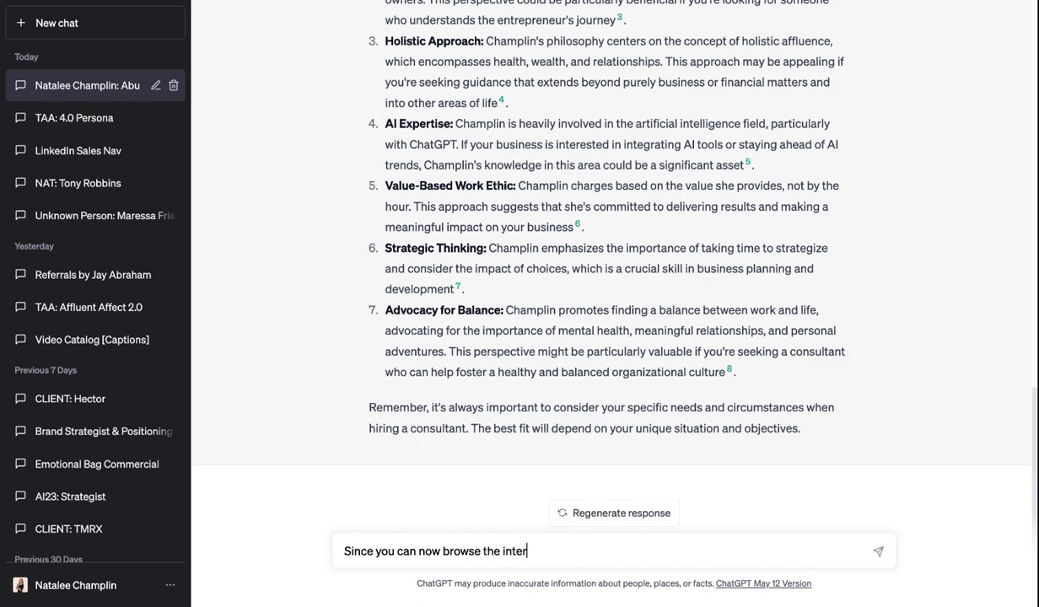
{"action": "type", "text": "net, tell me some of the ways yo"}
{"action": "key", "text": "BackSpace"}
{"action": "key", "text": "BackSpace"}
{"action": "type", "text": "that you can help me "}
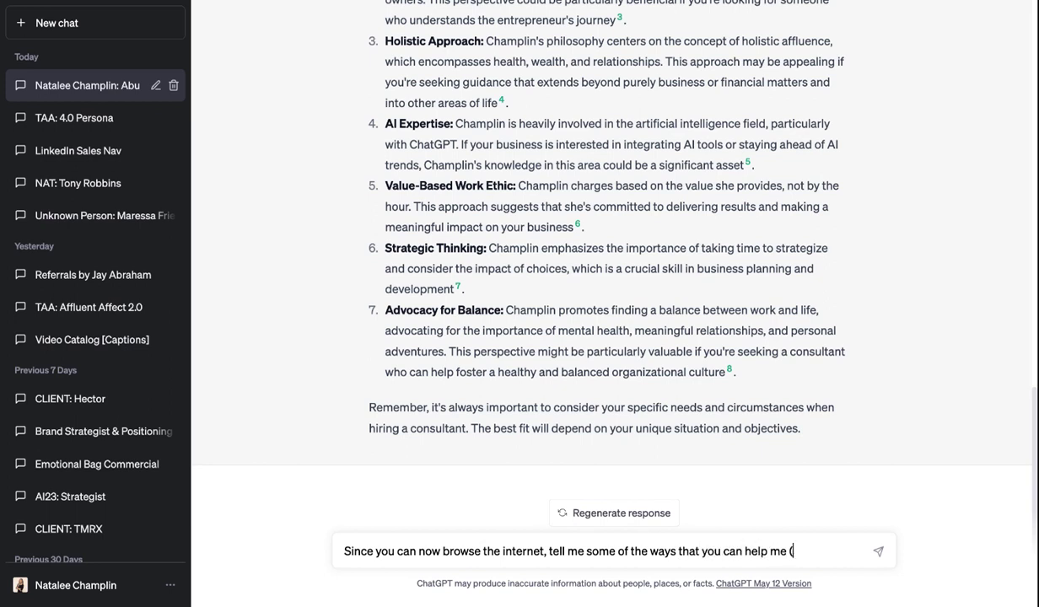
Step: Add a parenthetical remark giving your own full name and "actually... so I've been "Googleing myself with you""
{"action": "type", "text": "(I'm Natalee Champlin actually,"}
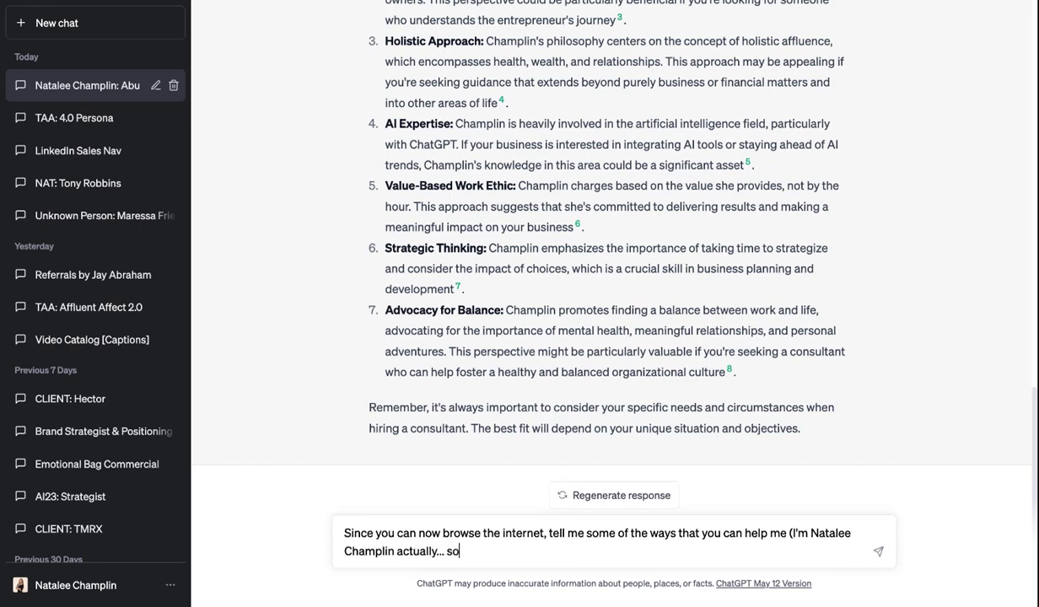
{"action": "type", "text": " so I've been \"CHA"}
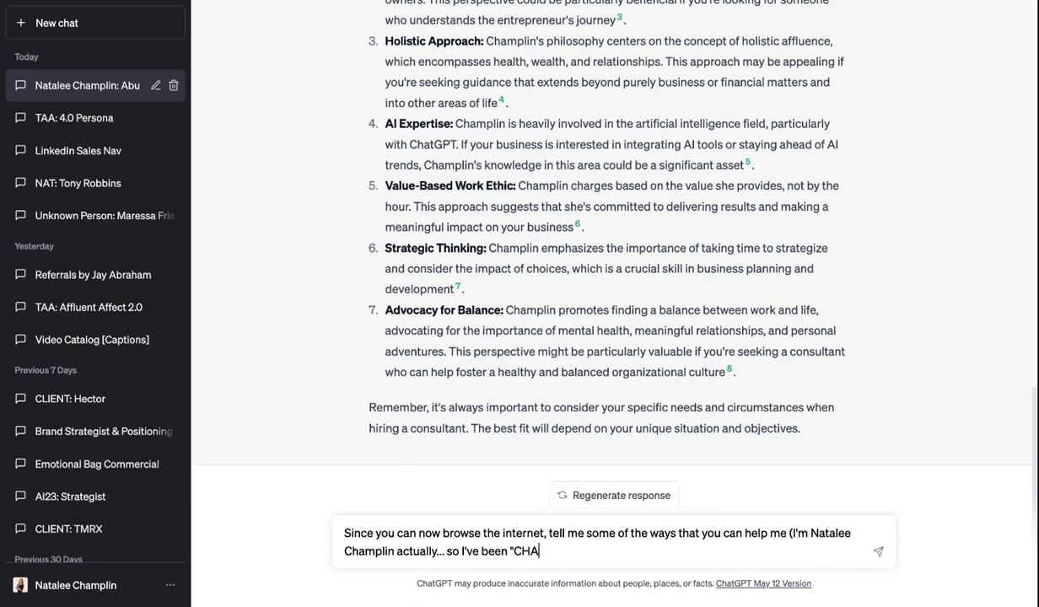
{"action": "key", "text": "BackSpace"}
{"action": "key", "text": "BackSpace"}
{"action": "key", "text": "BackSpace"}
{"action": "type", "text": "Google"}
{"action": "key", "text": "BackSpace"}
{"action": "type", "text": "ogn"}
{"action": "type", "text": "ing myst"}
{"action": "type", "text": "elf with you\""}
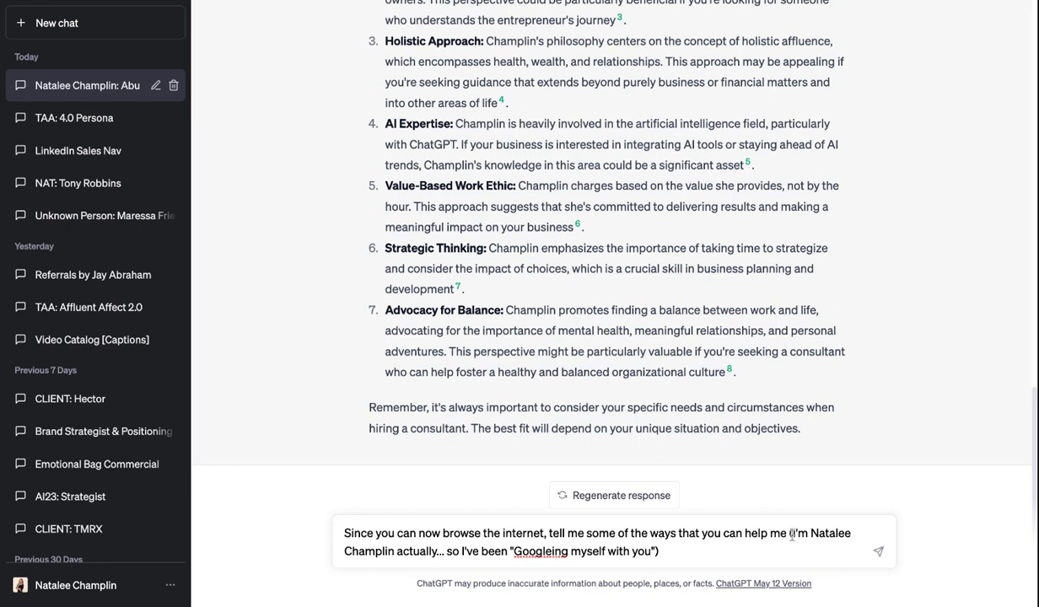
Step: Insert "acting as a business strategist:" before the parenthetical remark and begin the remark with "PS..."
{"action": "type", "text": "as a b"}
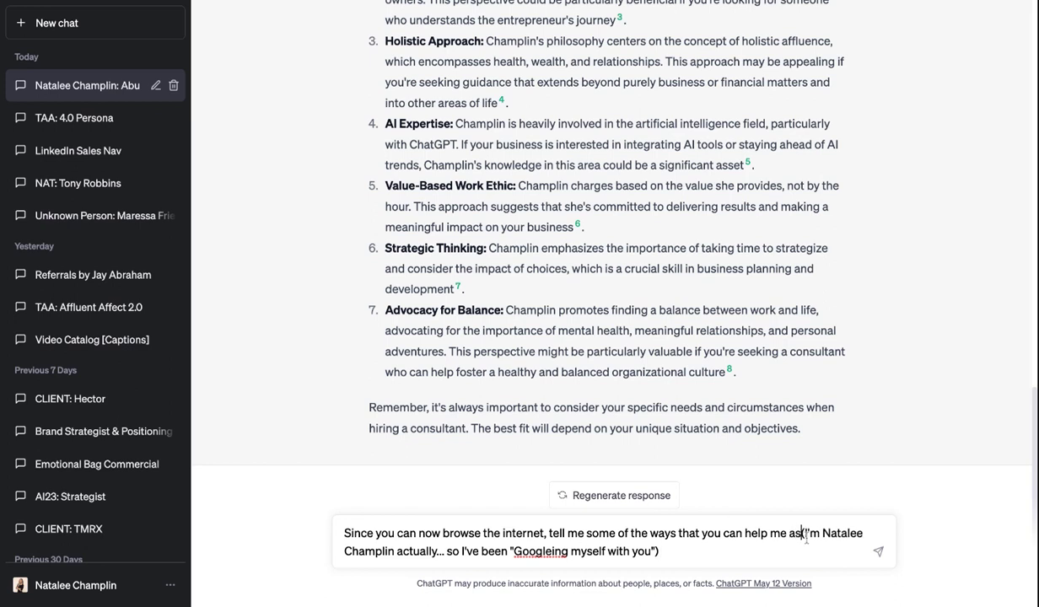
{"action": "type", "text": "u"}
{"action": "key", "text": "BackSpace"}
{"action": "key", "text": "BackSpace"}
{"action": "key", "text": "BackSpace"}
{"action": "key", "text": "BackSpace"}
{"action": "key", "text": "BackSpace"}
{"action": "key", "text": "BackSpace"}
{"action": "key", "text": "BackSpace"}
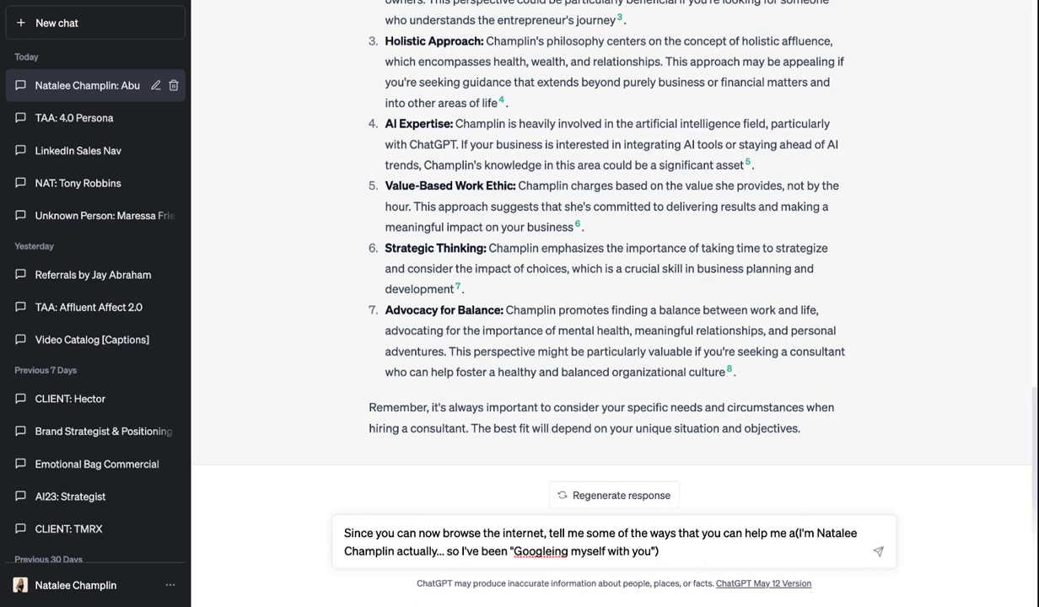
{"action": "type", "text": "acting as a busines"}
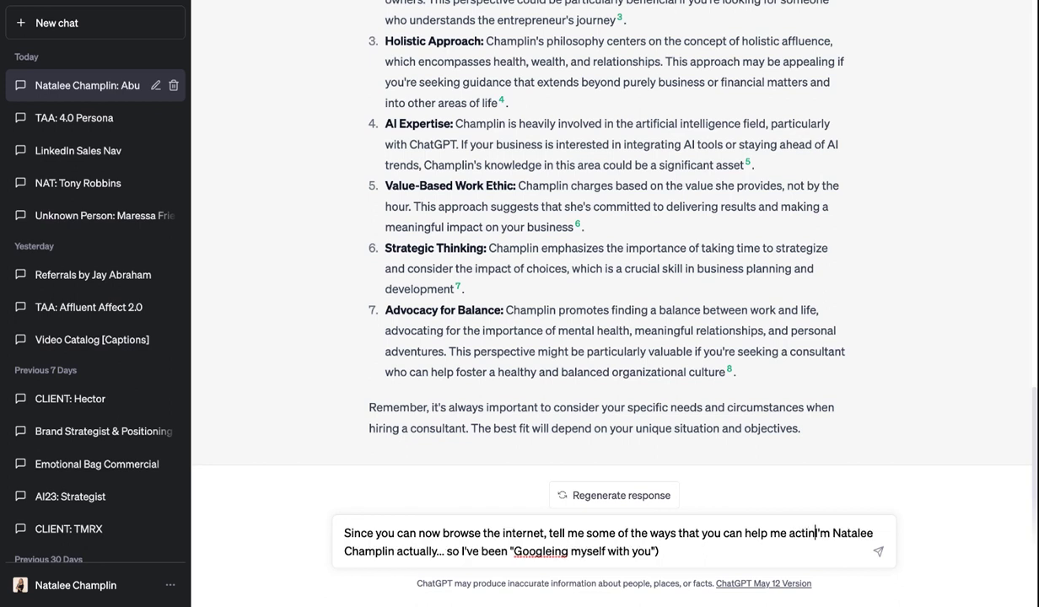
{"action": "type", "text": "s strate"}
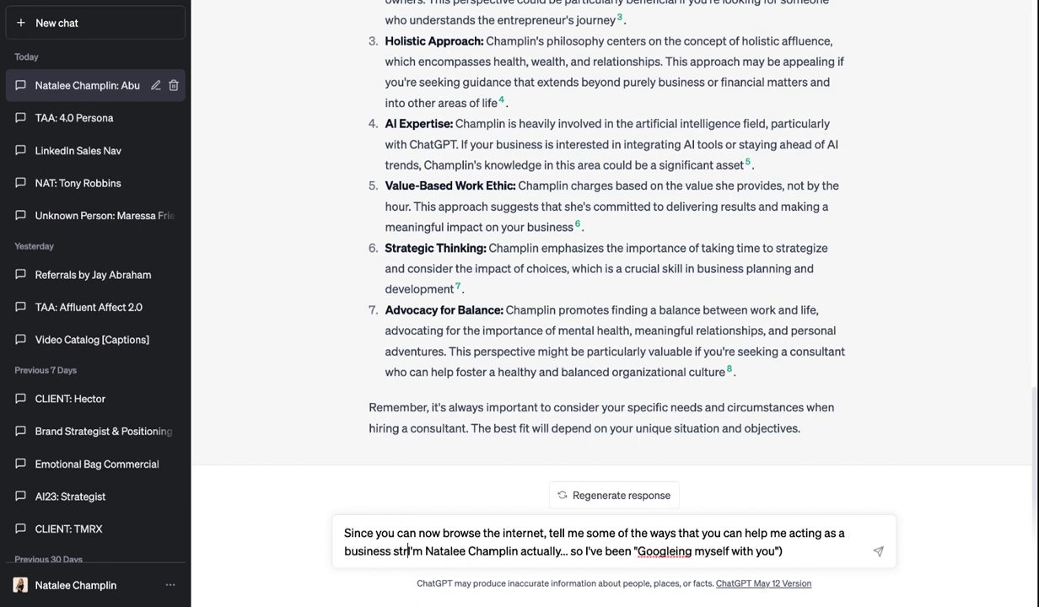
{"action": "type", "text": "gist: "}
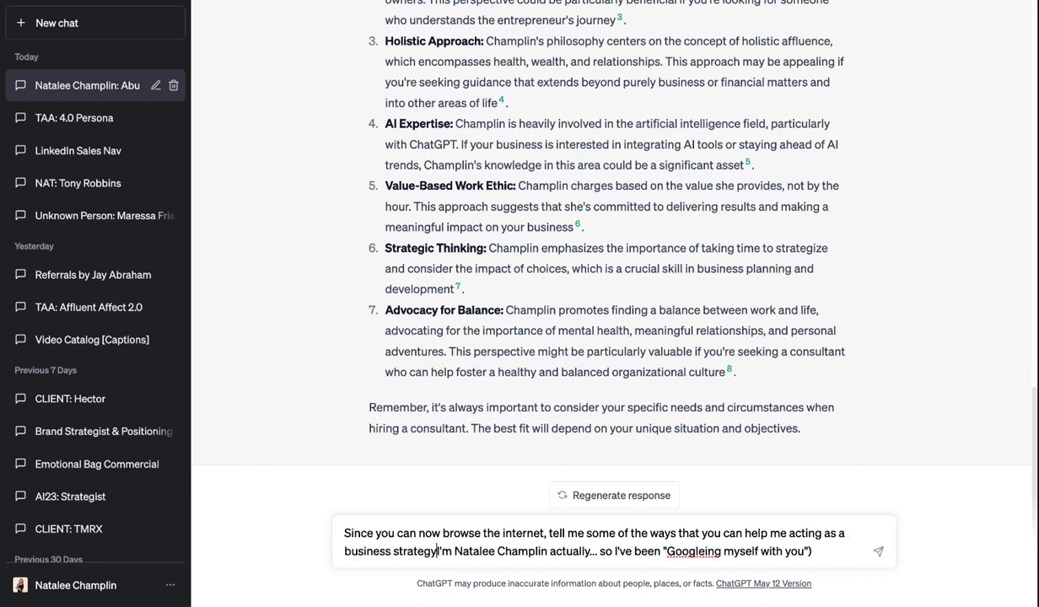
{"action": "type", "text": "(PS"}
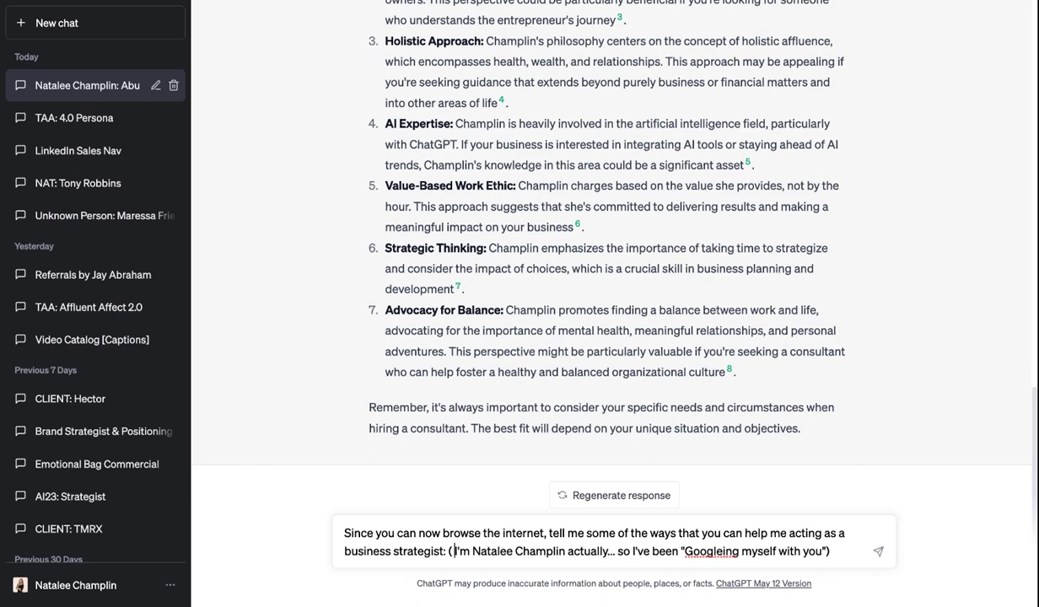
{"action": "type", "text": "..."}
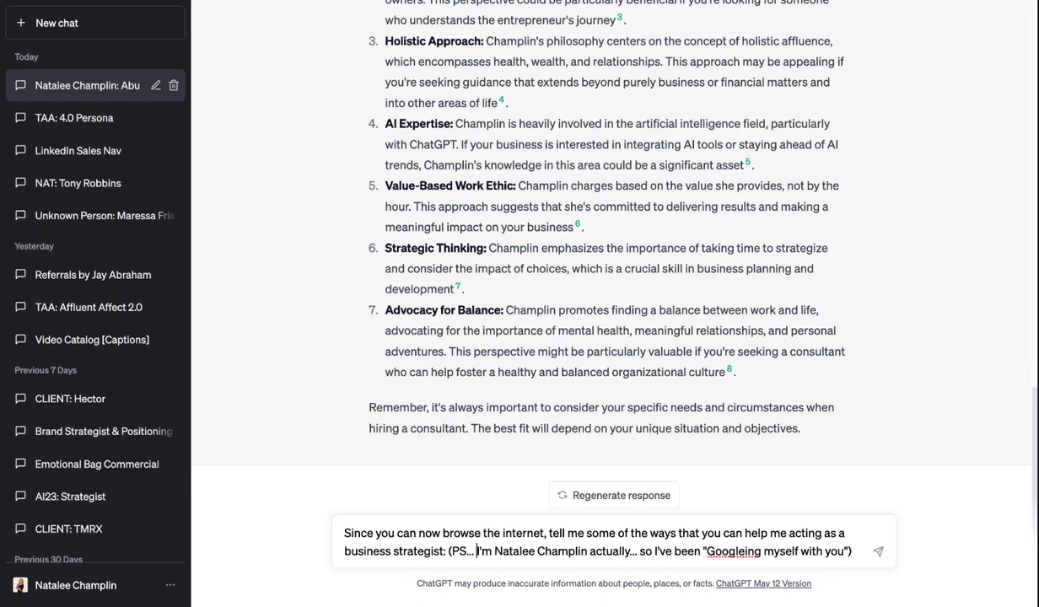
Step: Correct "Googleing" to "Googling" in the message and send it
{"action": "left_click", "coordinate": [745, 549]}
{"action": "key", "text": "Delete"}
{"action": "left_click", "coordinate": [850, 549]}
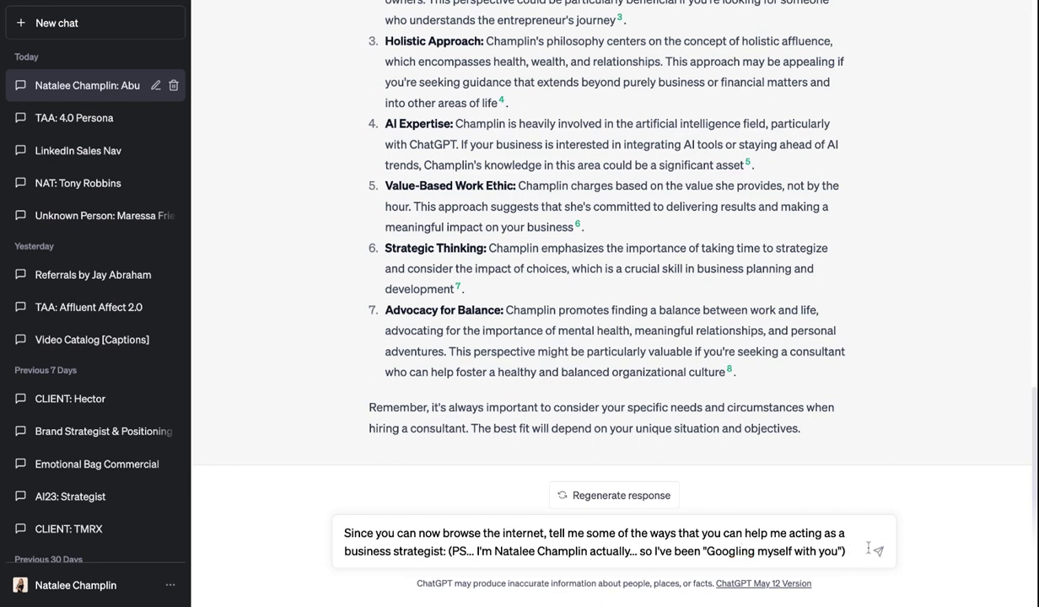
{"action": "left_click", "coordinate": [877, 550]}
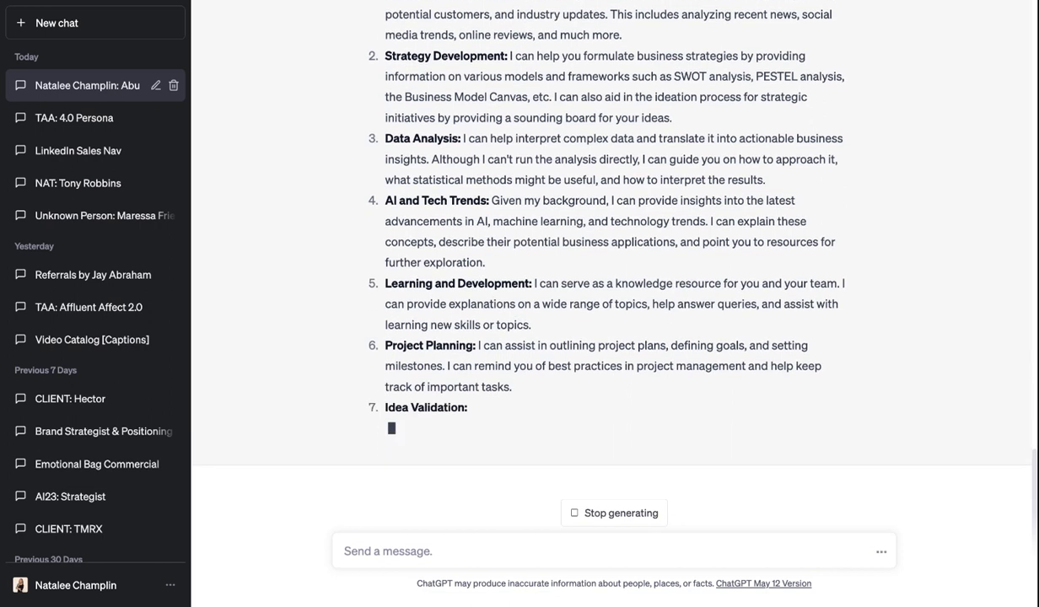
Step: Check the Web browsing and Plugins options among the beta features in the account settings, and close the settings
{"action": "scroll", "coordinate": [156, 355], "scroll_direction": "down", "scroll_amount": 1}
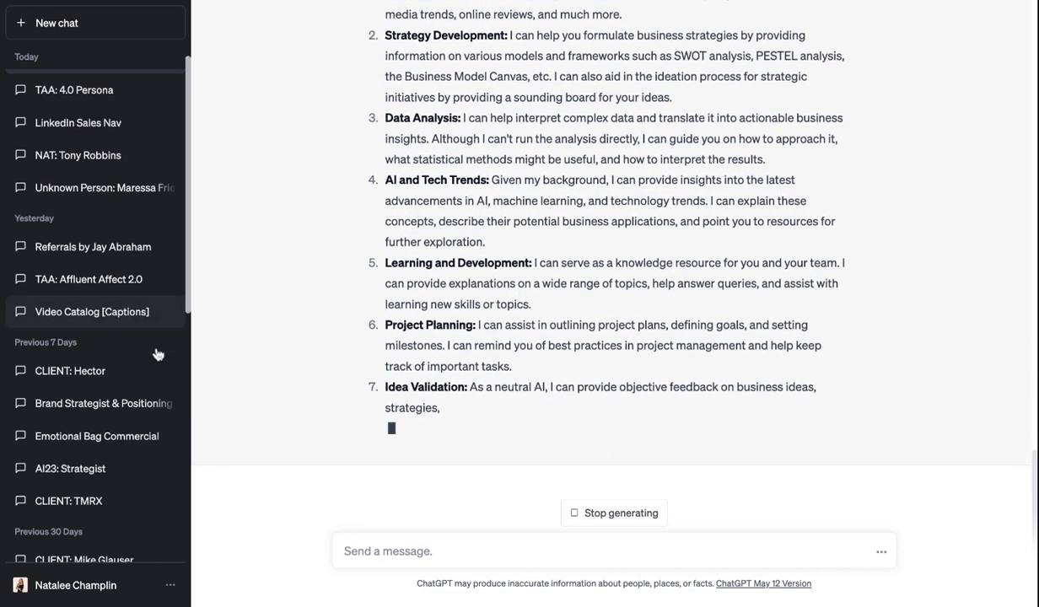
{"action": "left_click", "coordinate": [168, 590]}
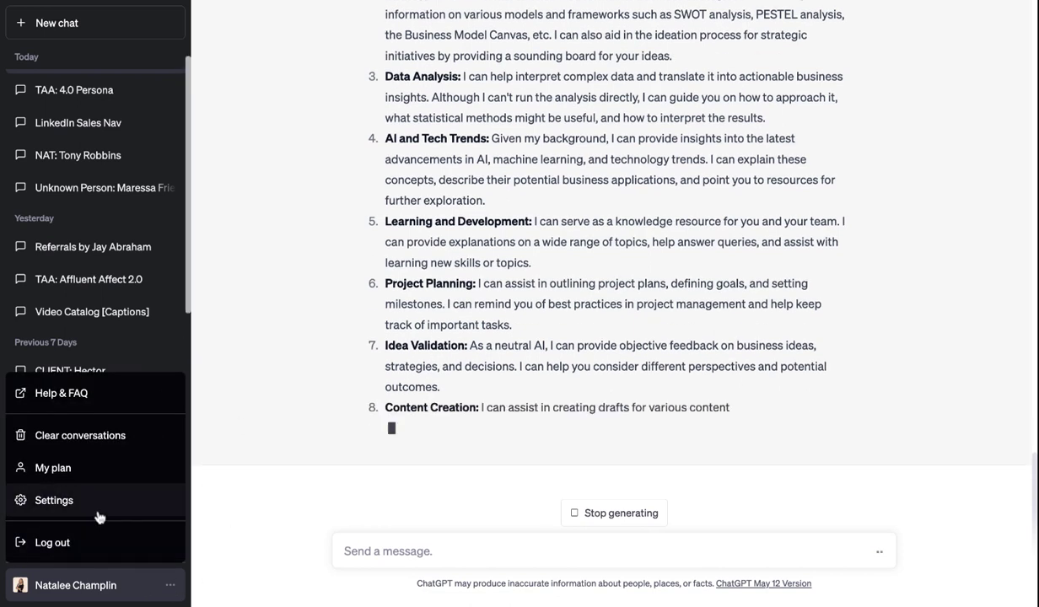
{"action": "left_click", "coordinate": [97, 511]}
{"action": "left_click", "coordinate": [322, 209]}
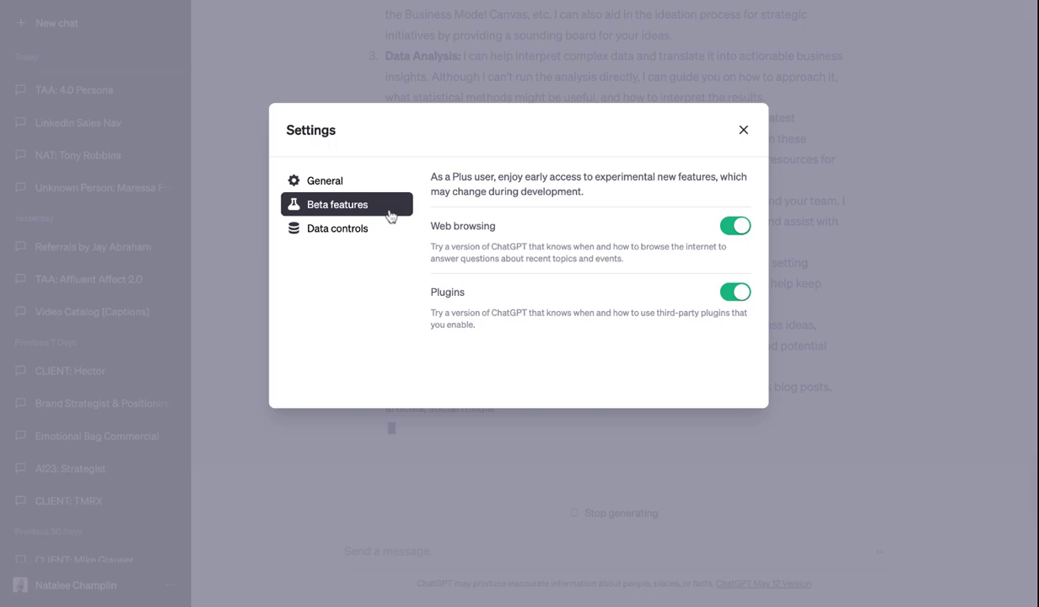
{"action": "left_click", "coordinate": [743, 130]}
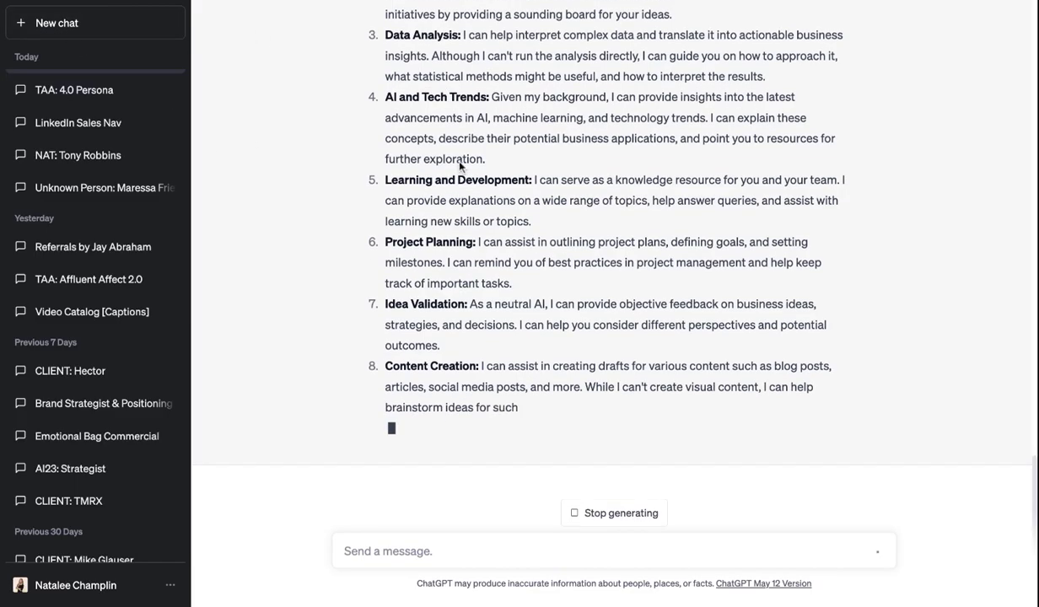
Step: Start a new chat and show the mode options for GPT-4
{"action": "left_click", "coordinate": [72, 23]}
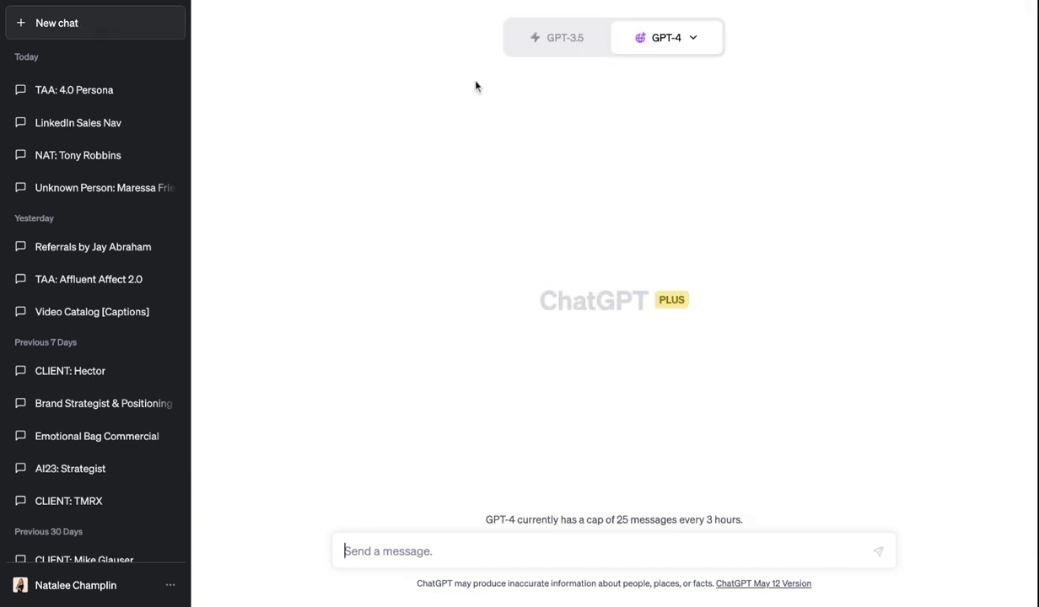
{"action": "mouse_move", "coordinate": [603, 51]}
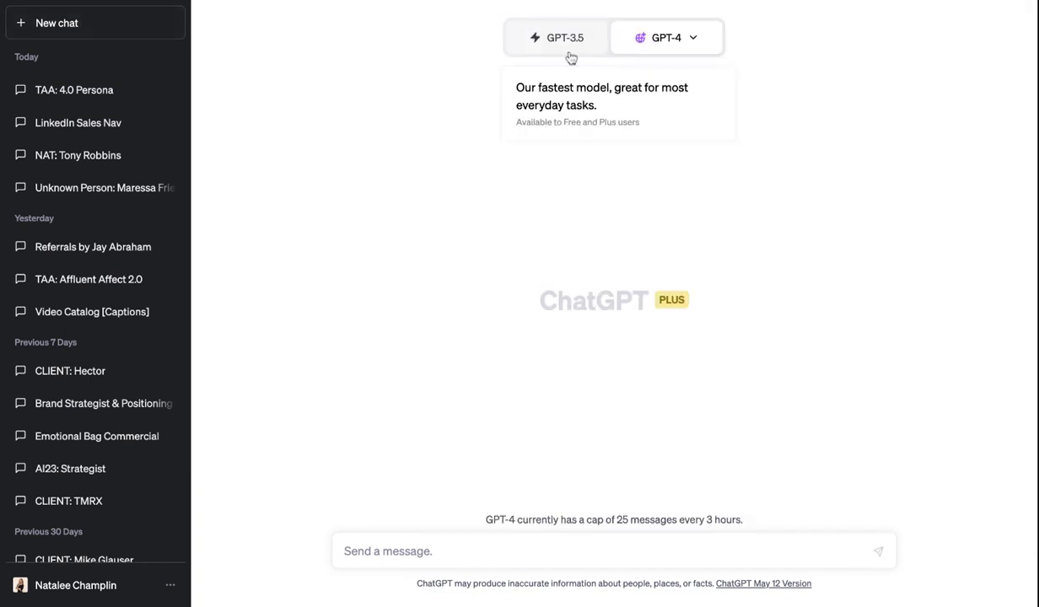
{"action": "mouse_move", "coordinate": [693, 49]}
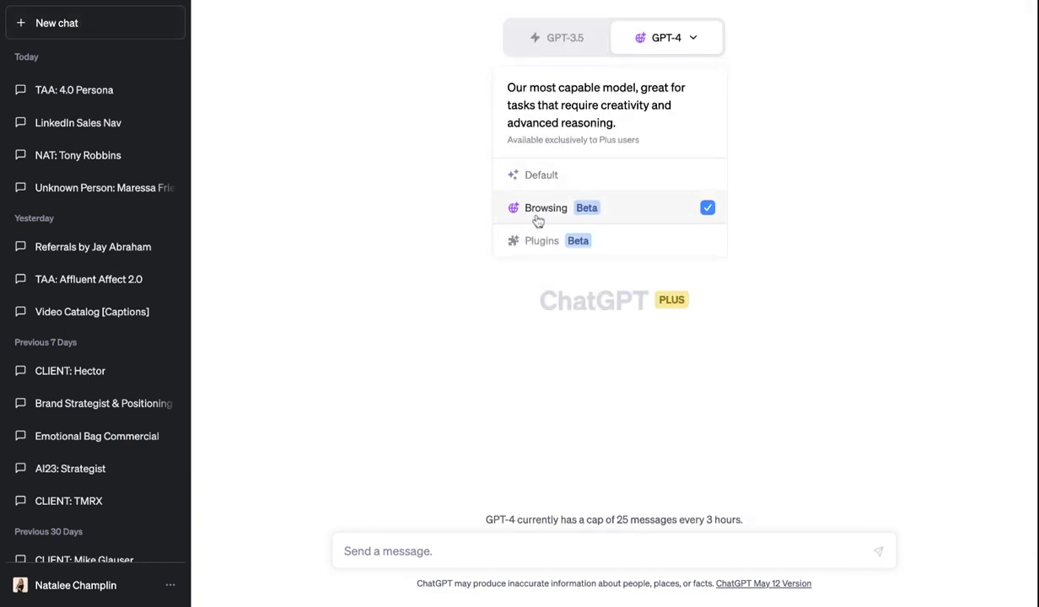